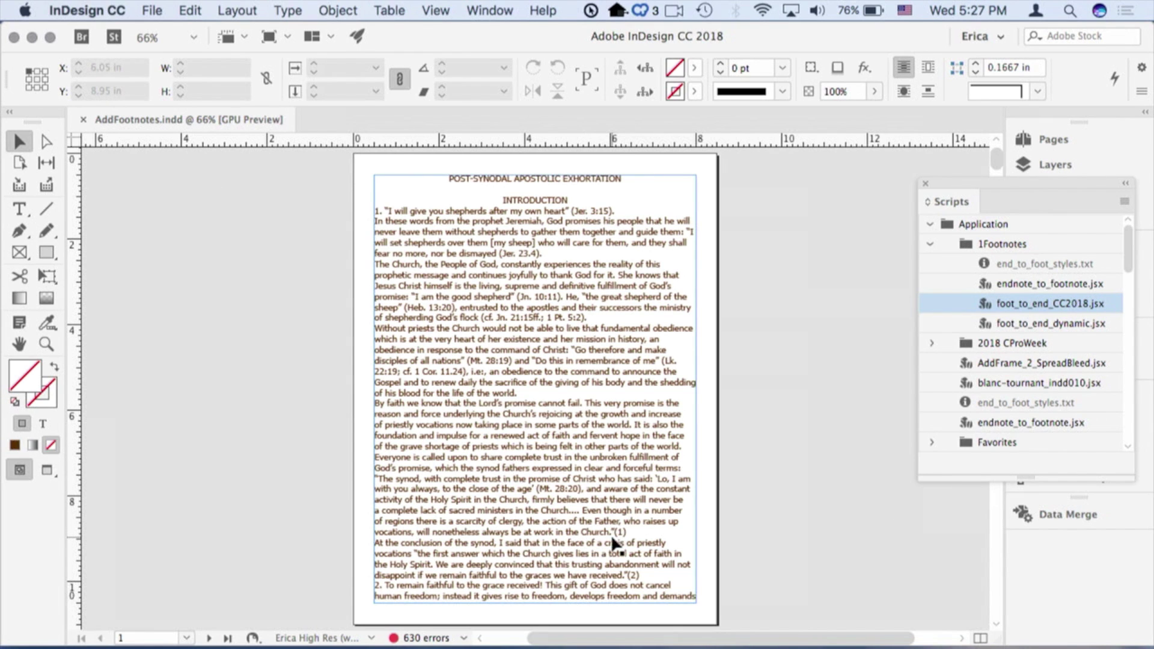
# - Run the saved IDC-Find Footnote Refs query to turn all 233 (n) references into bare Refs-styled numbers
pyautogui.press('super+f')
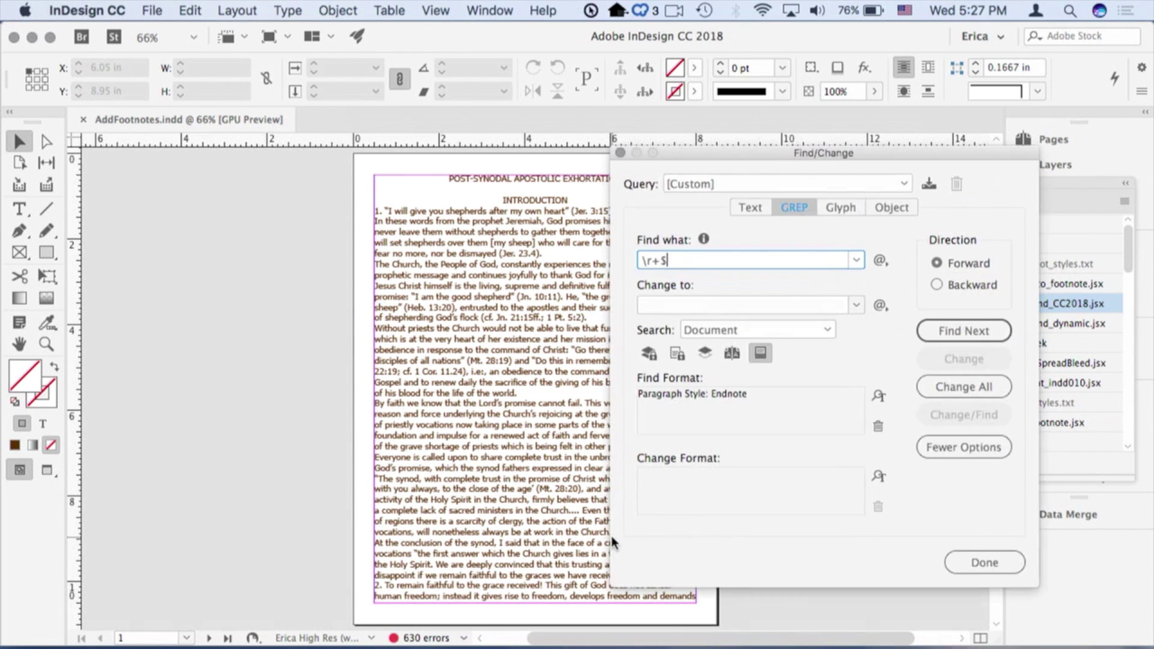
pyautogui.press('BackSpace')
pyautogui.press('BackSpace')
pyautogui.press('BackSpace')
pyautogui.press('BackSpace')
pyautogui.click(876, 183)
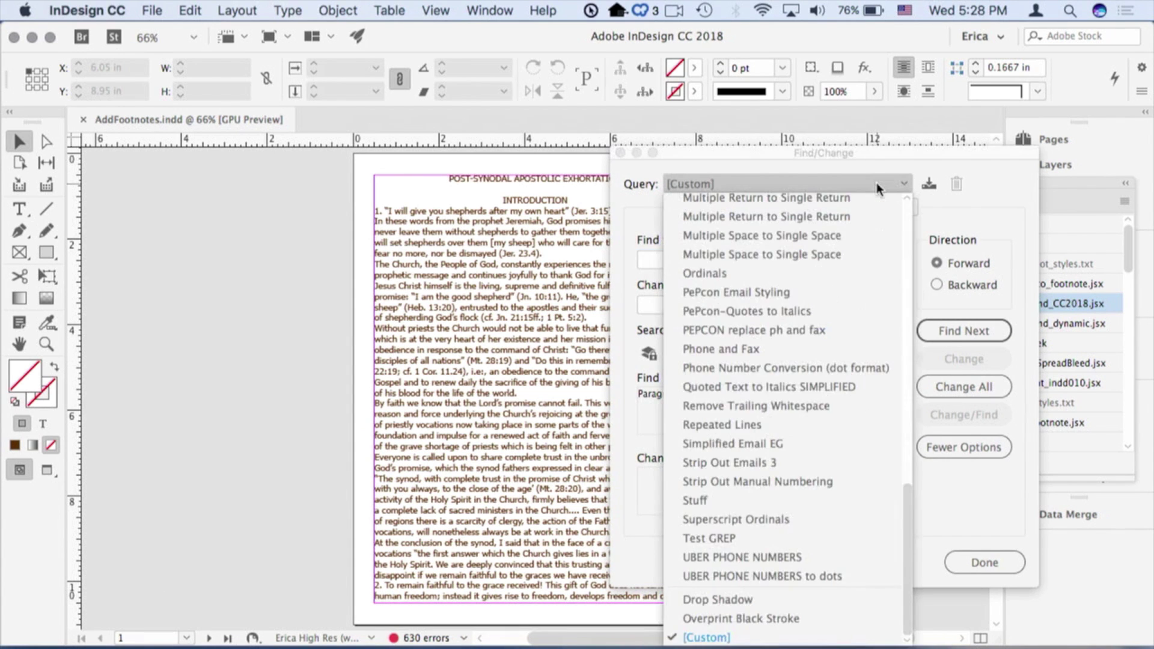
pyautogui.scroll(10, 865, 316)
pyautogui.scroll(-5, 864, 316)
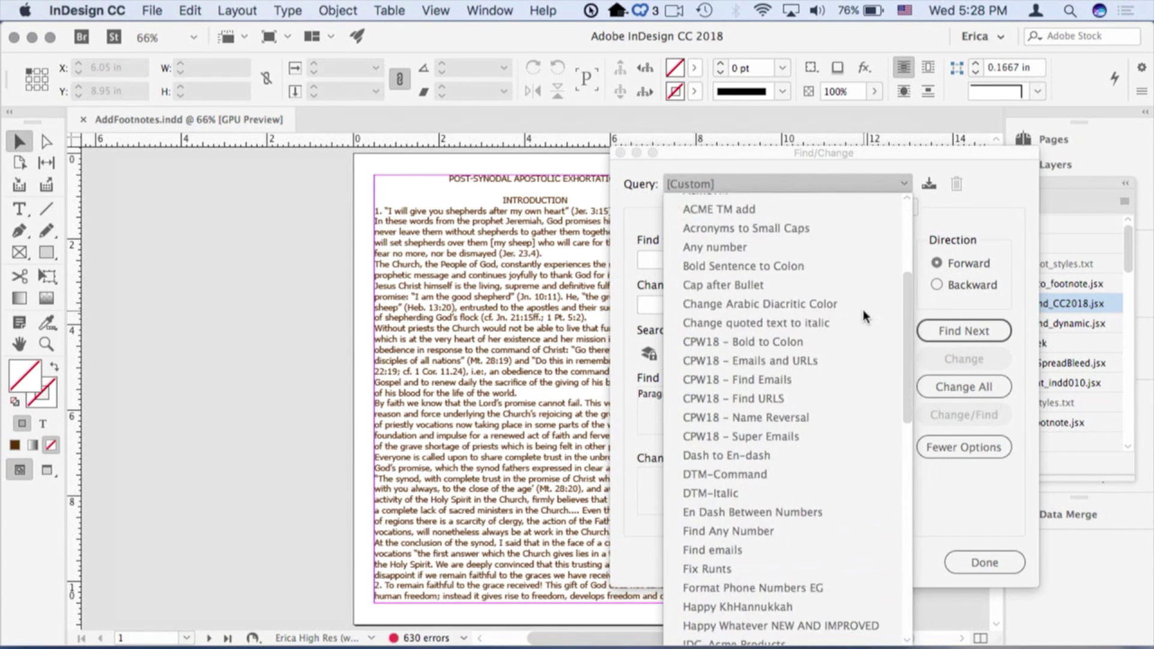
pyautogui.scroll(-7, 839, 413)
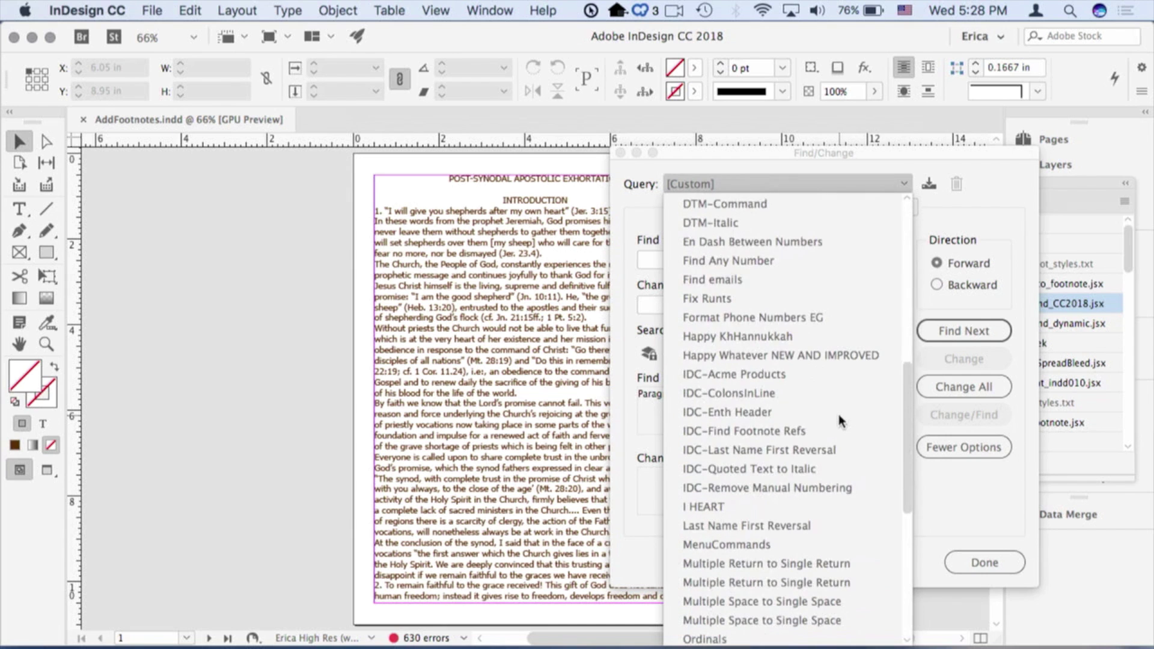
pyautogui.click(829, 430)
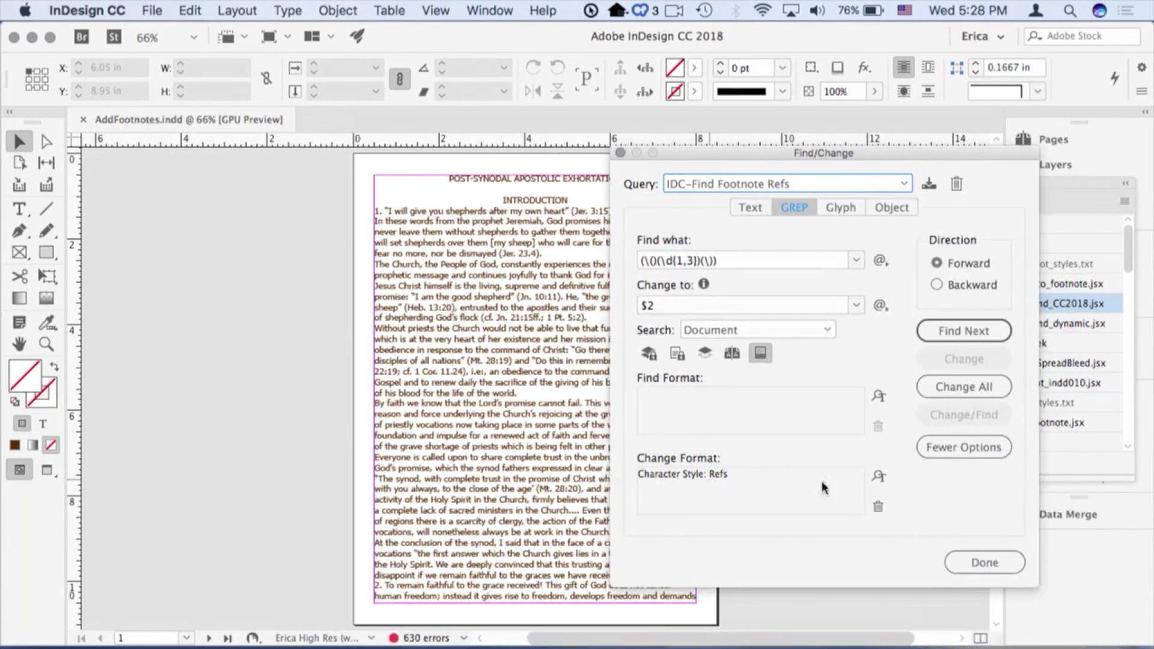
pyautogui.click(966, 388)
pyautogui.press('Return')
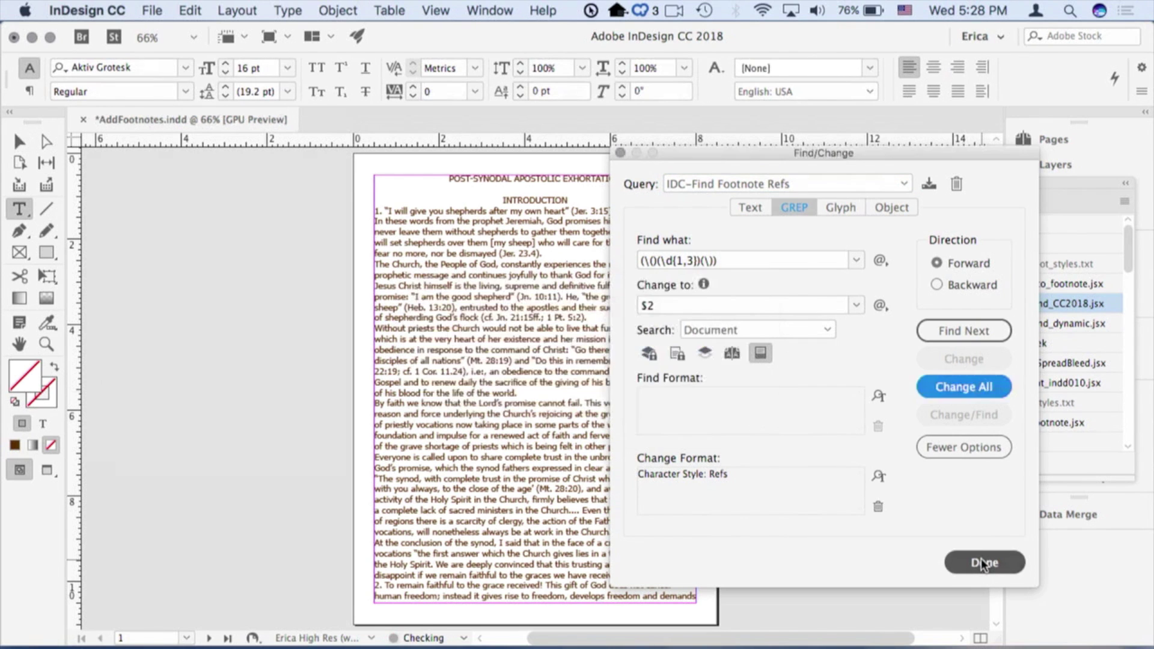
# - Close Find/Change and check endnote_to_footnote.jsx shows Refs and Endnote, then cancel without converting
pyautogui.click(984, 562)
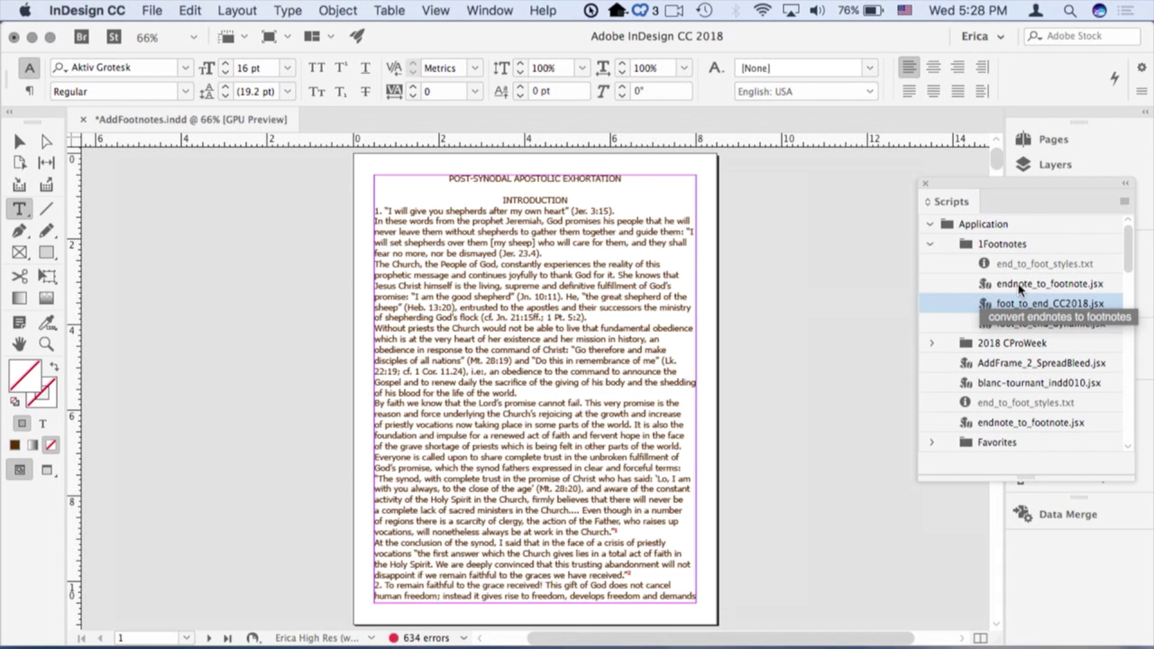
pyautogui.doubleClick(1020, 287)
pyautogui.click(777, 387)
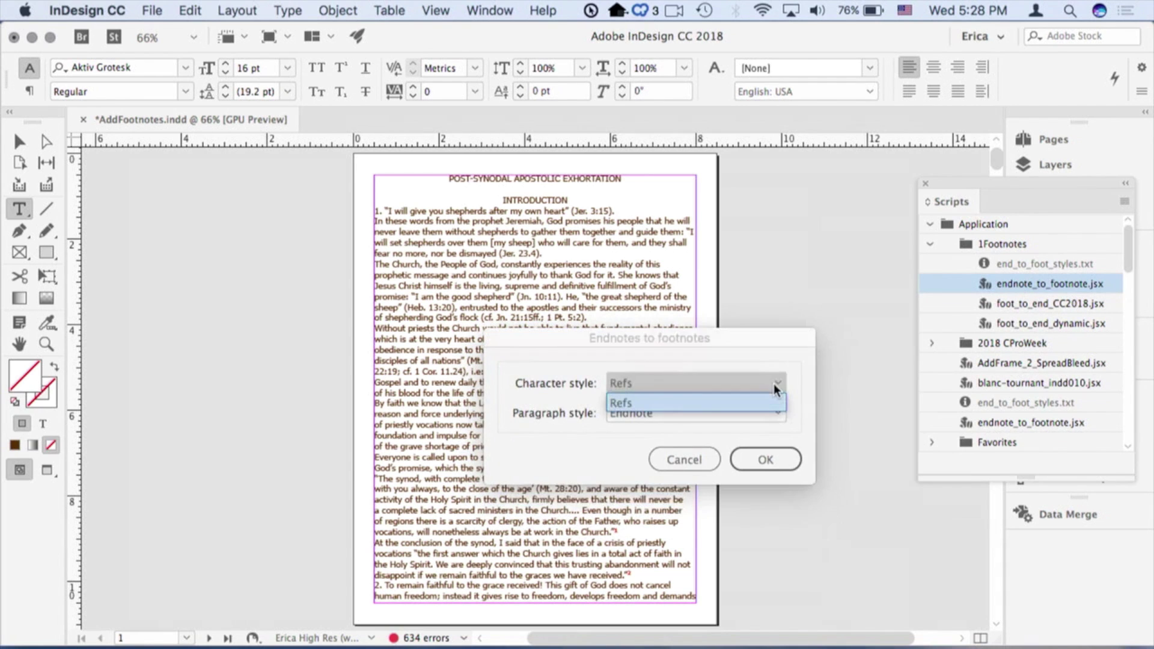
pyautogui.click(801, 380)
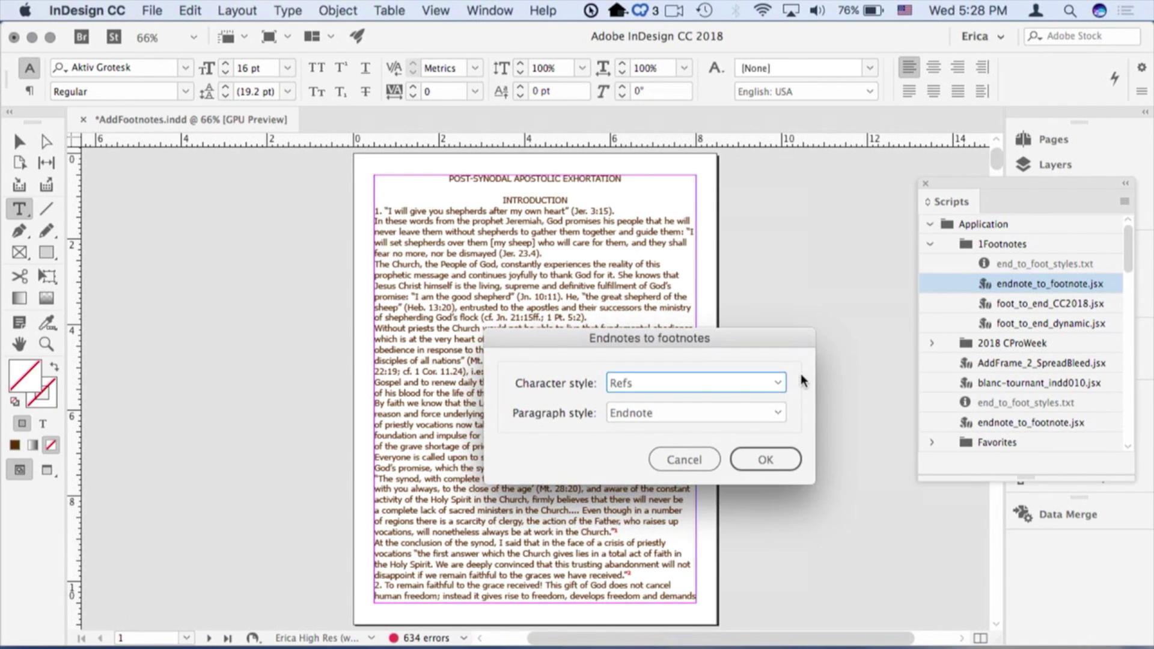
pyautogui.click(685, 460)
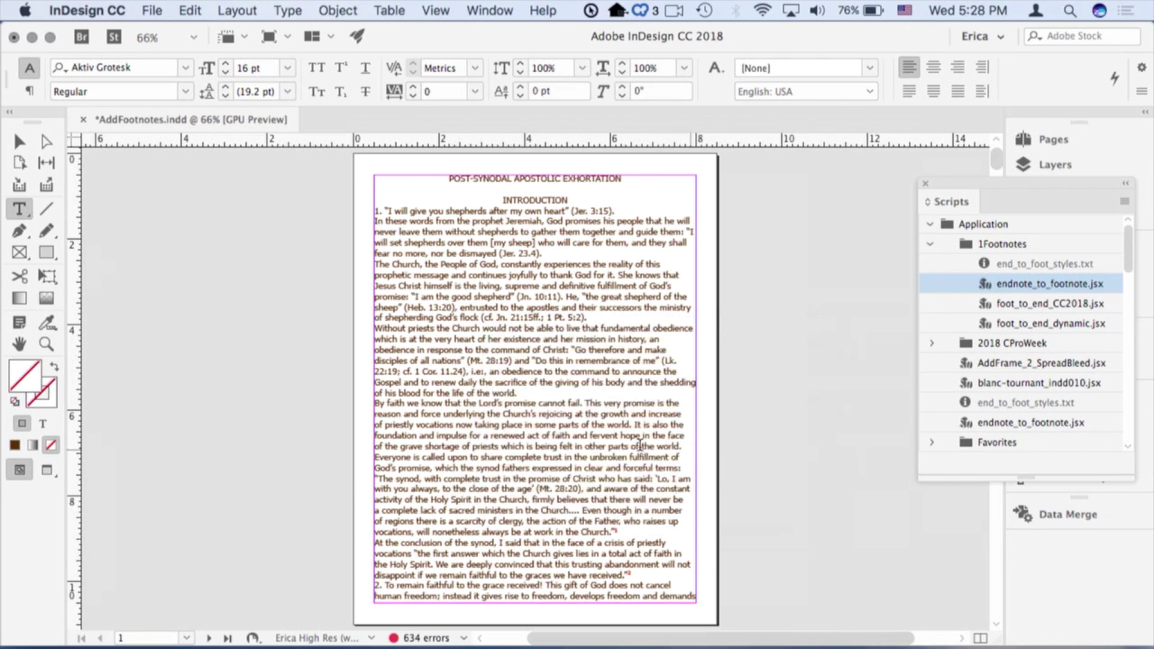
# - Go to the last page and place the cursor at the first entry under NOTES
pyautogui.click(227, 639)
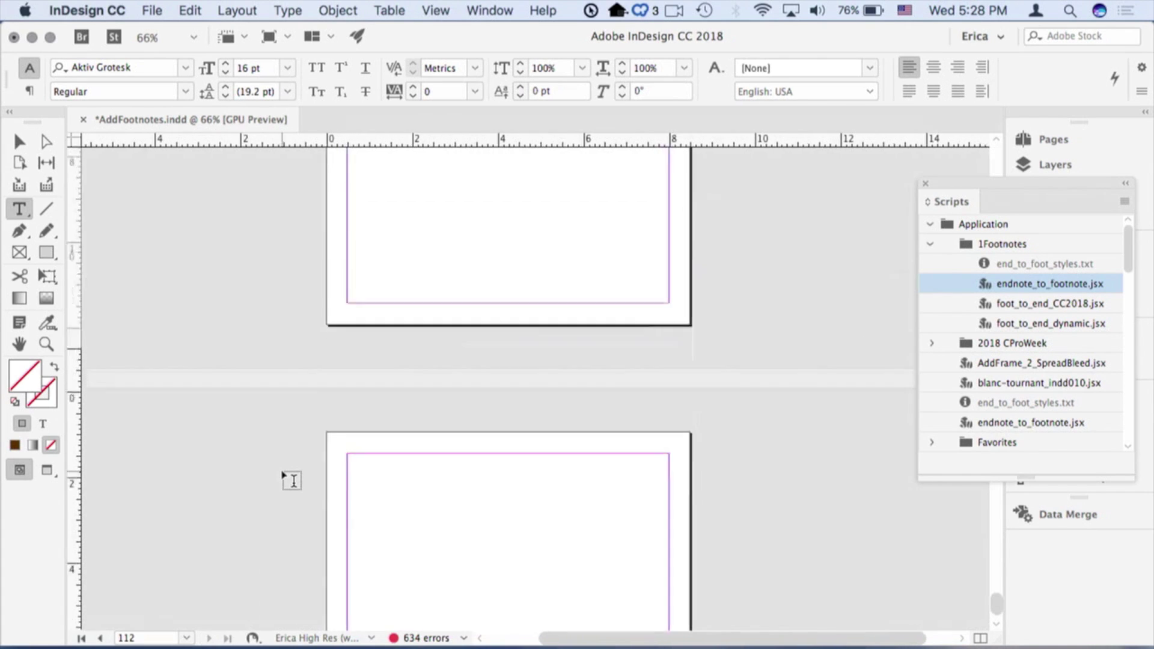
pyautogui.scroll(15, 283, 475)
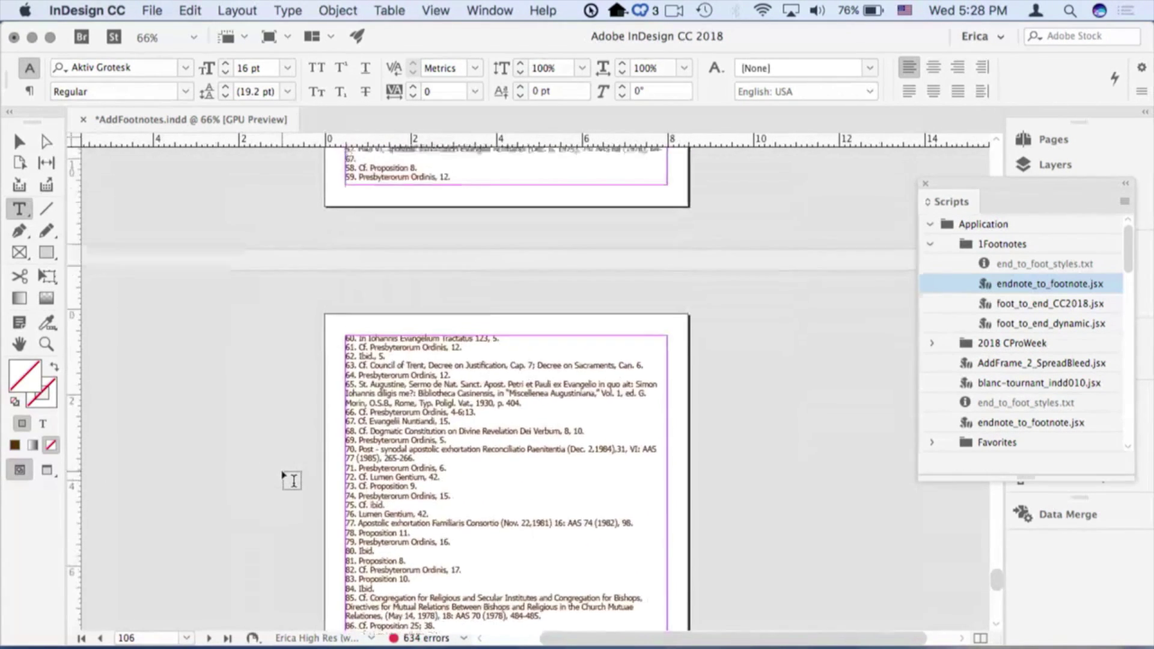
pyautogui.scroll(10, 282, 475)
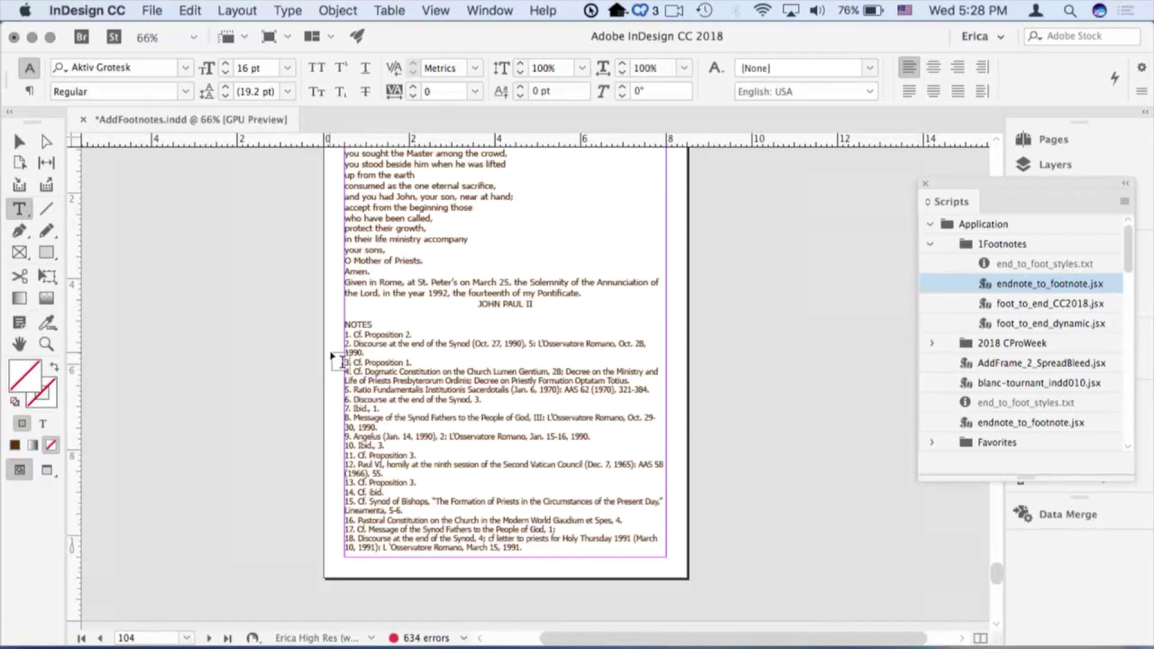
pyautogui.click(346, 335)
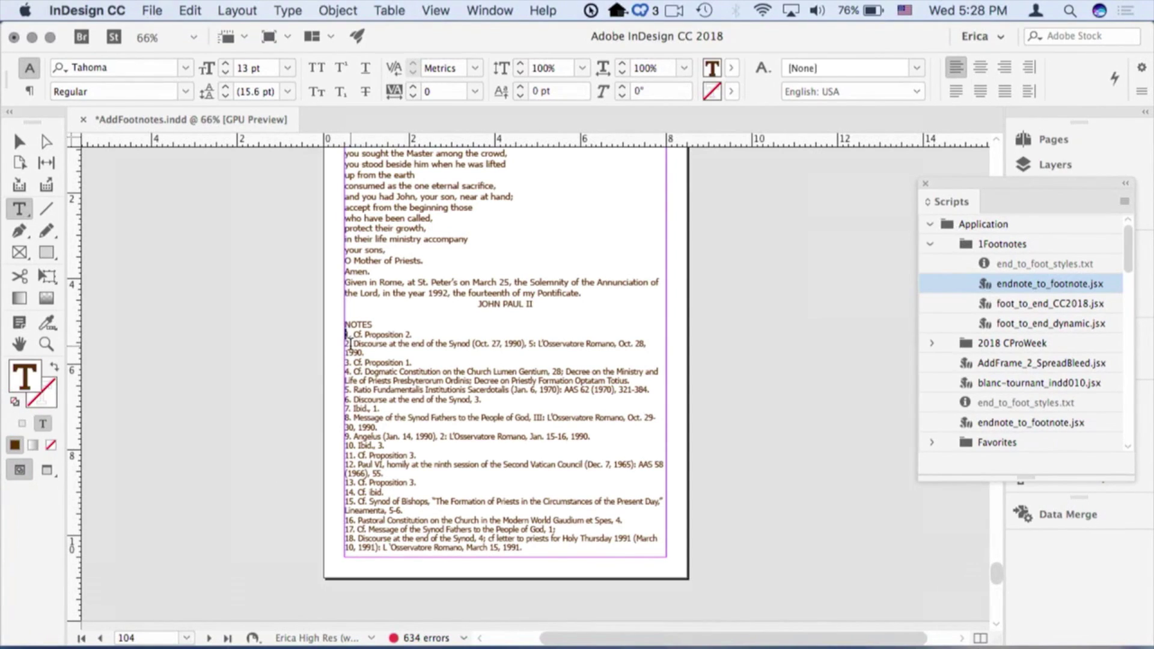
pyautogui.scroll(-10, 361, 372)
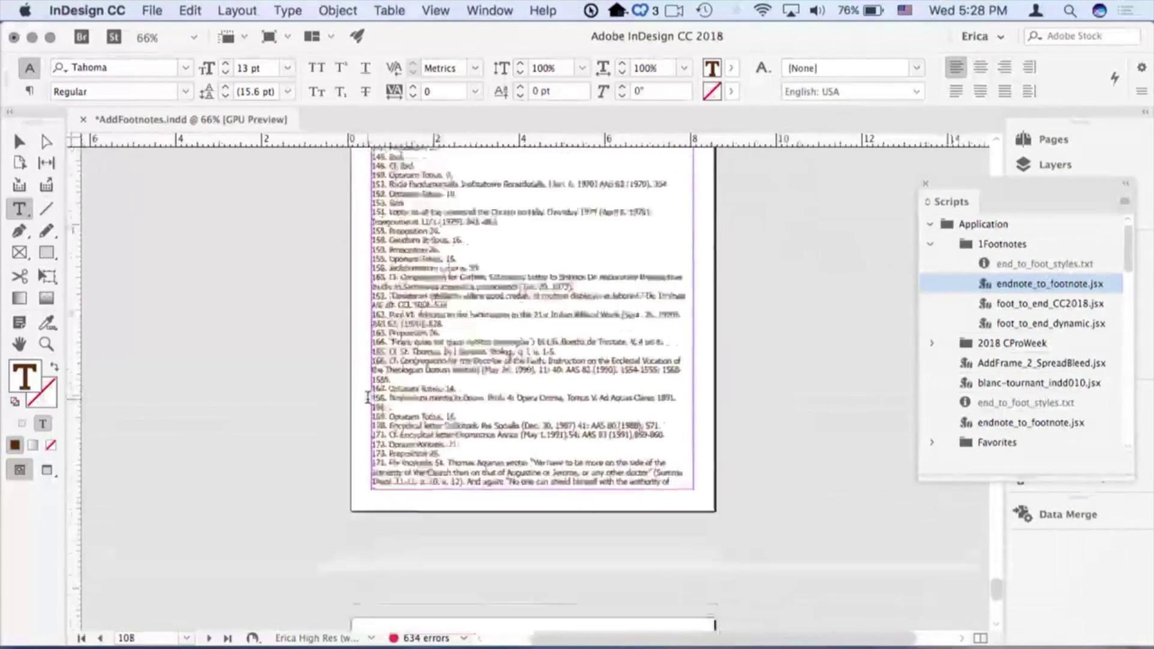
pyautogui.scroll(-10, 368, 397)
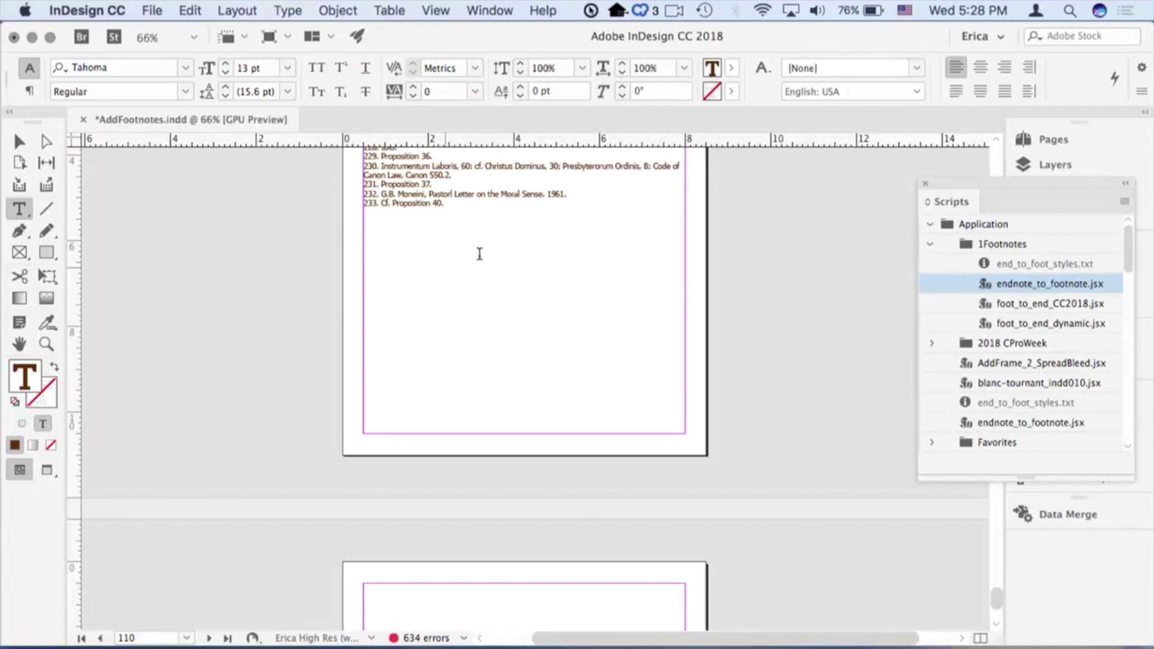
# - Select the notes through the story end and apply the Endnote paragraph style
pyautogui.keyDown('shift'); pyautogui.click(482, 217); pyautogui.keyUp('shift')
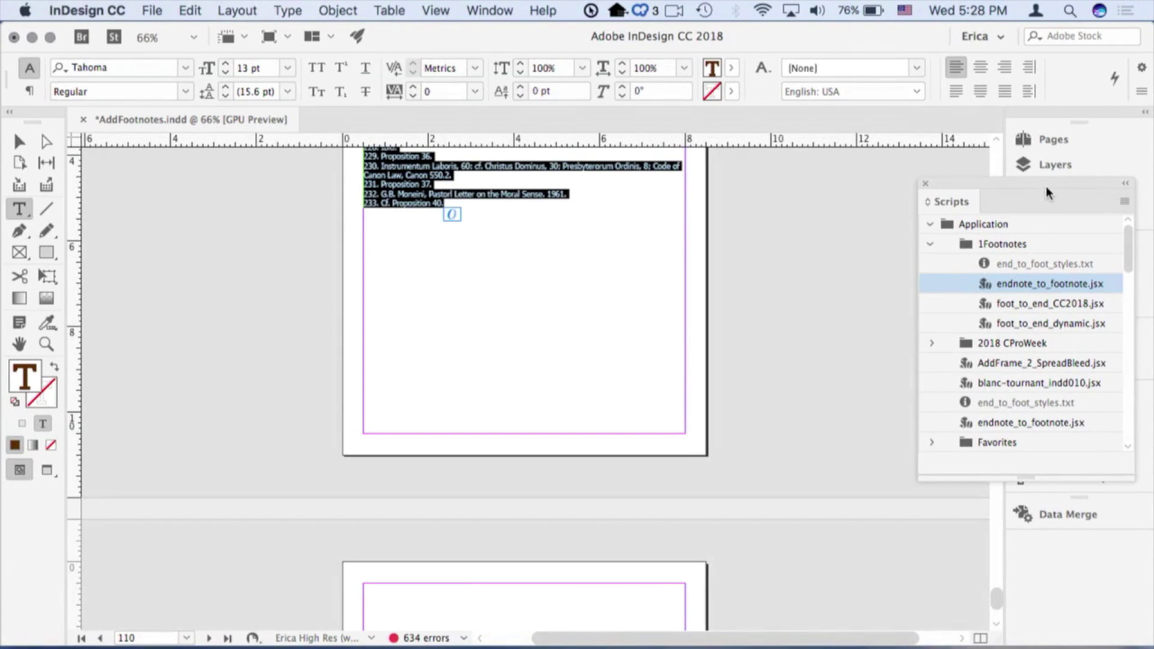
pyautogui.moveTo(1049, 192); pyautogui.dragTo(873, 202)
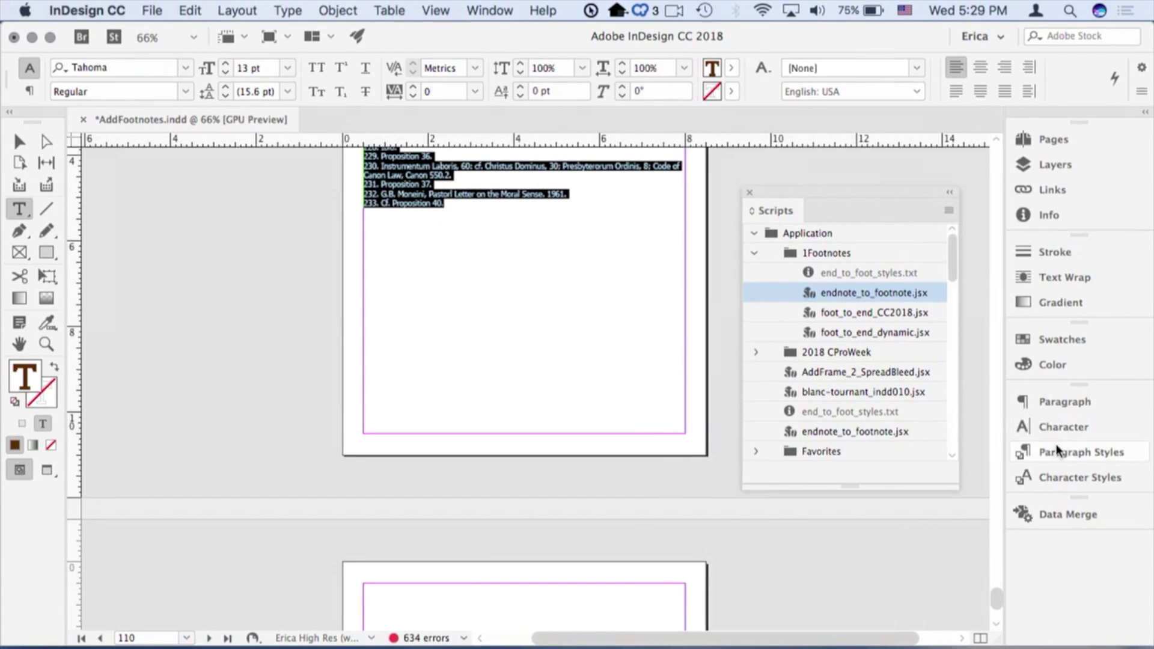
pyautogui.click(1059, 453)
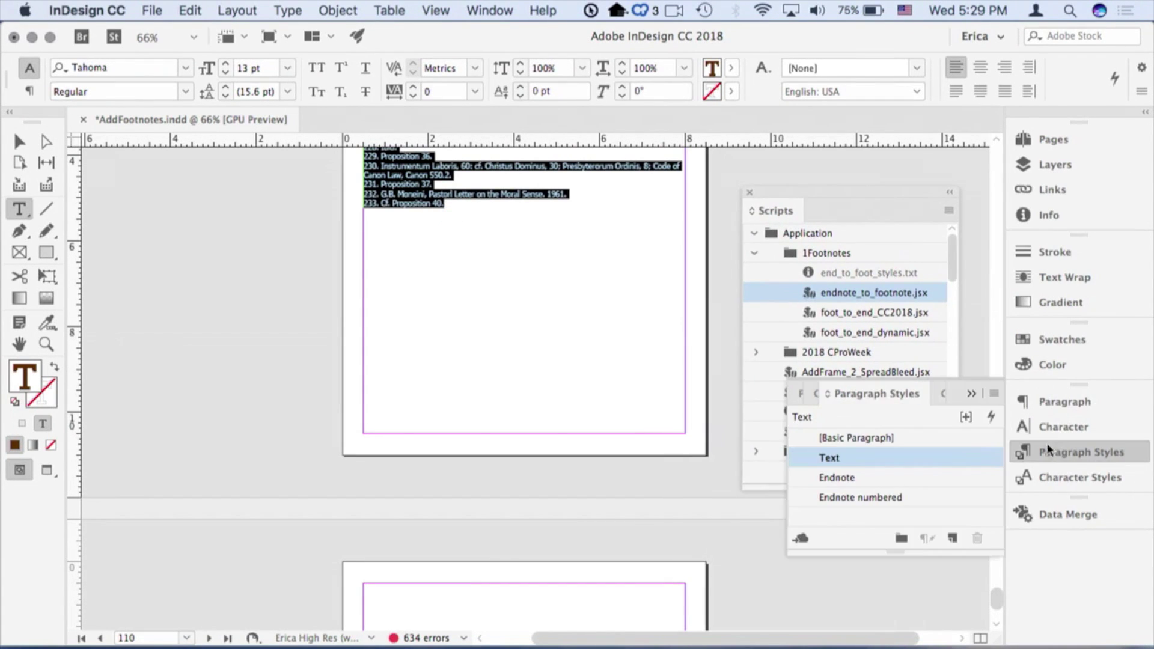
pyautogui.click(901, 480)
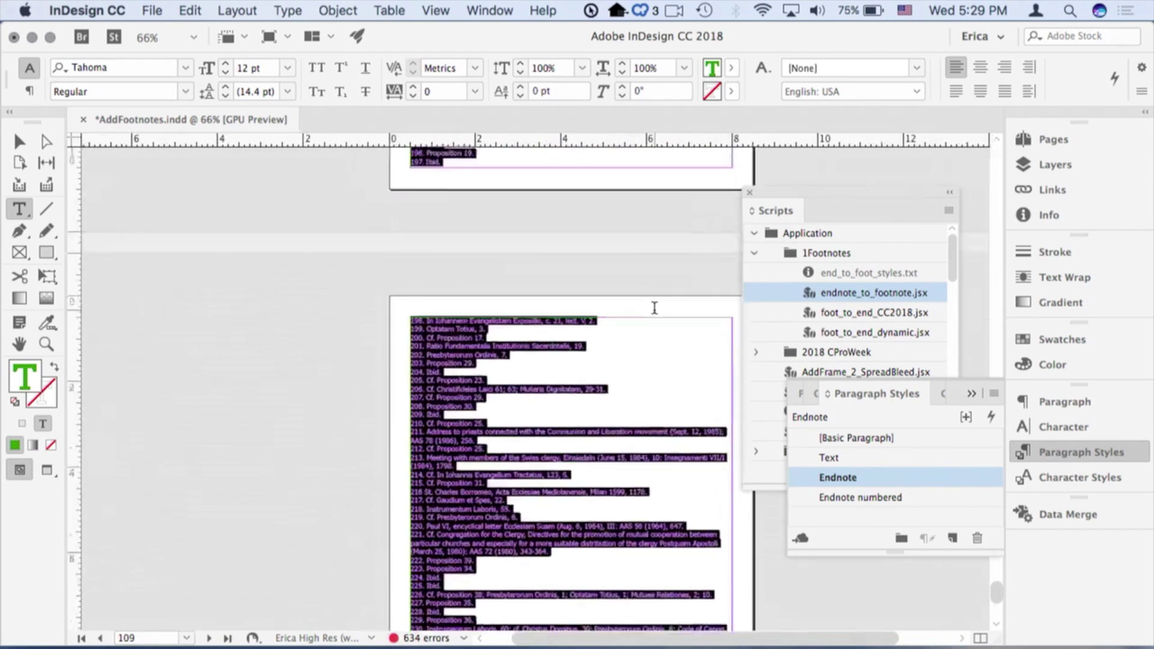
pyautogui.scroll(2, 654, 308)
pyautogui.click(889, 219)
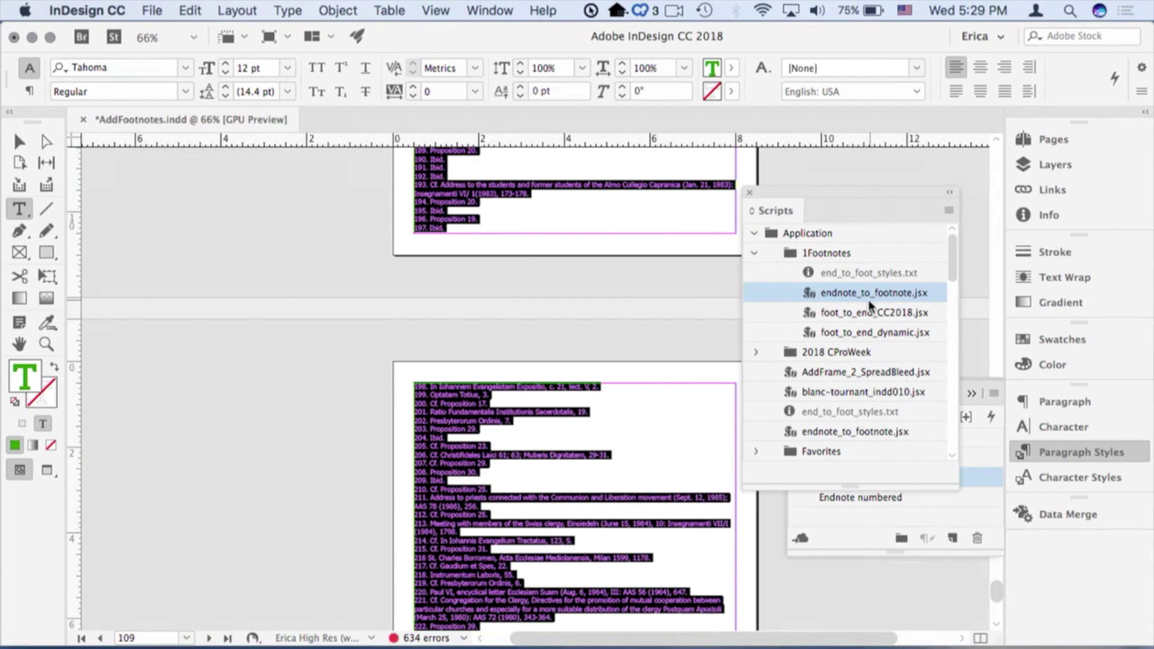
# - Run endnote_to_footnote.jsx with Refs and Endnote to create live footnotes, then go to page 1
pyautogui.doubleClick(868, 294)
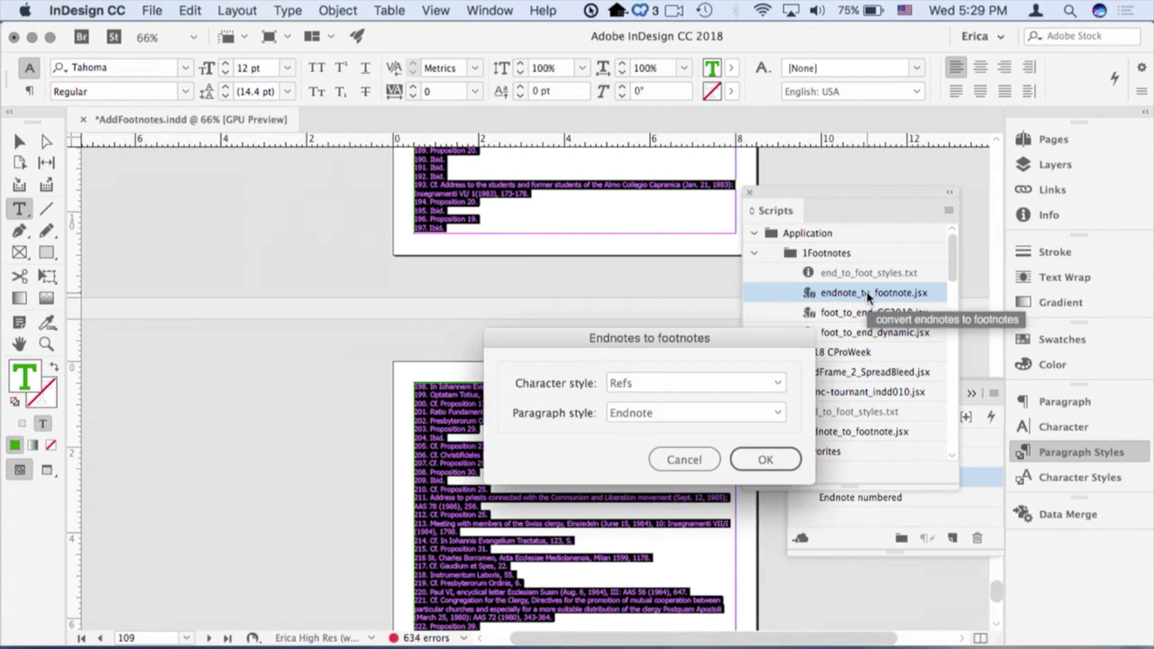
pyautogui.click(763, 460)
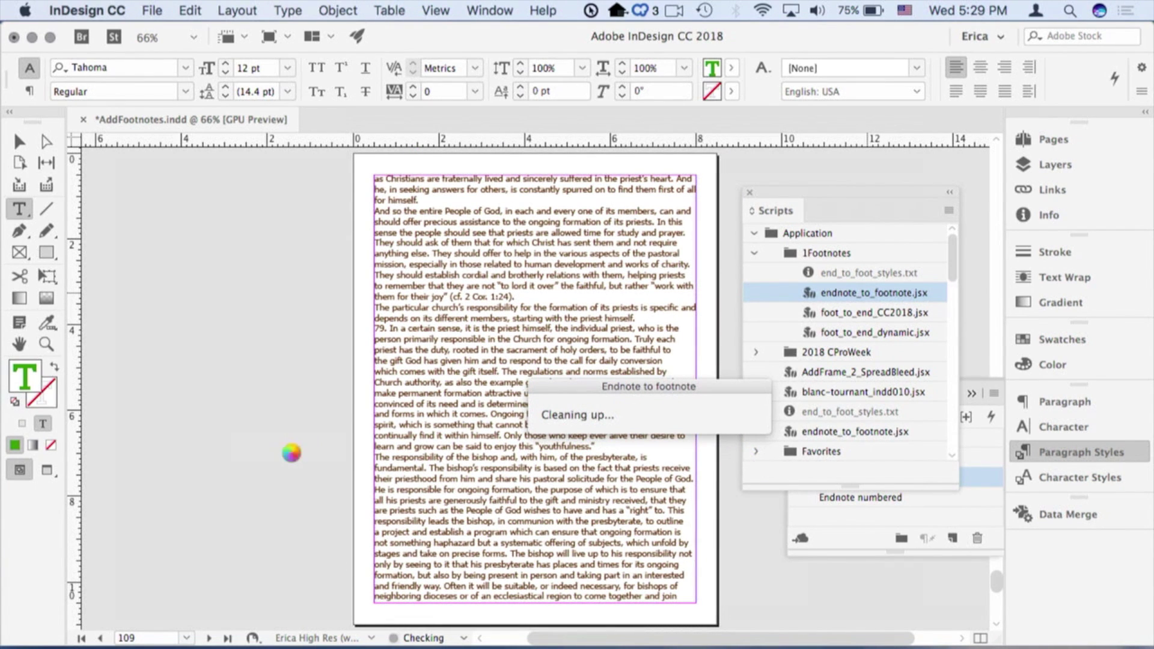
pyautogui.press('super+j')
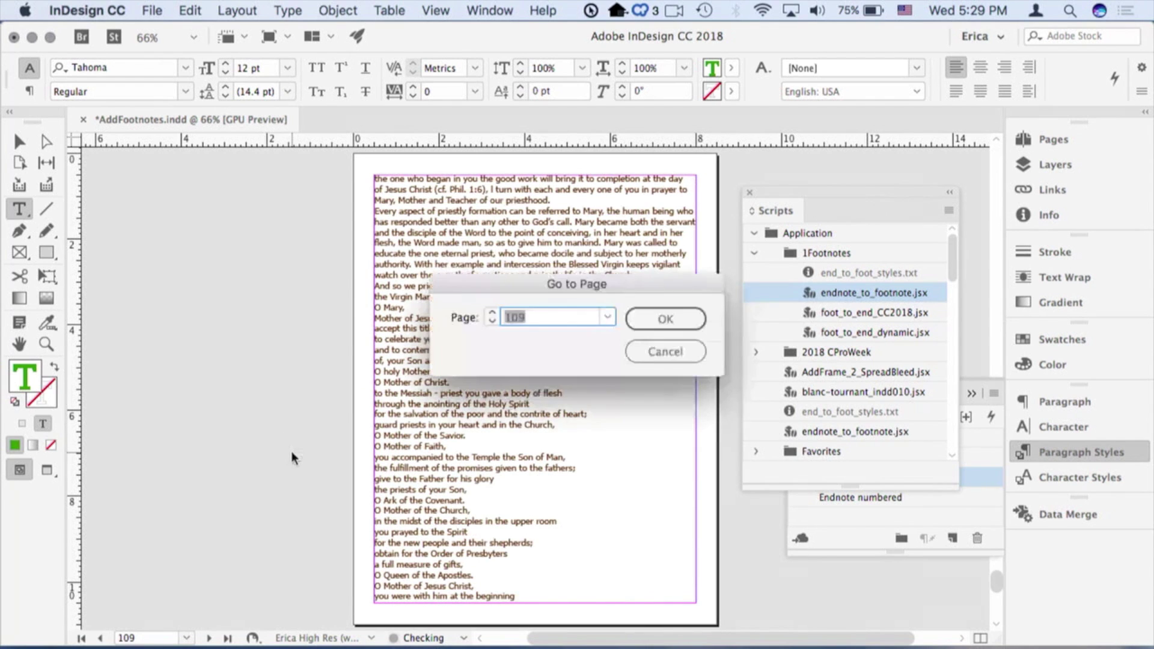
pyautogui.write('1')
pyautogui.press('Return')
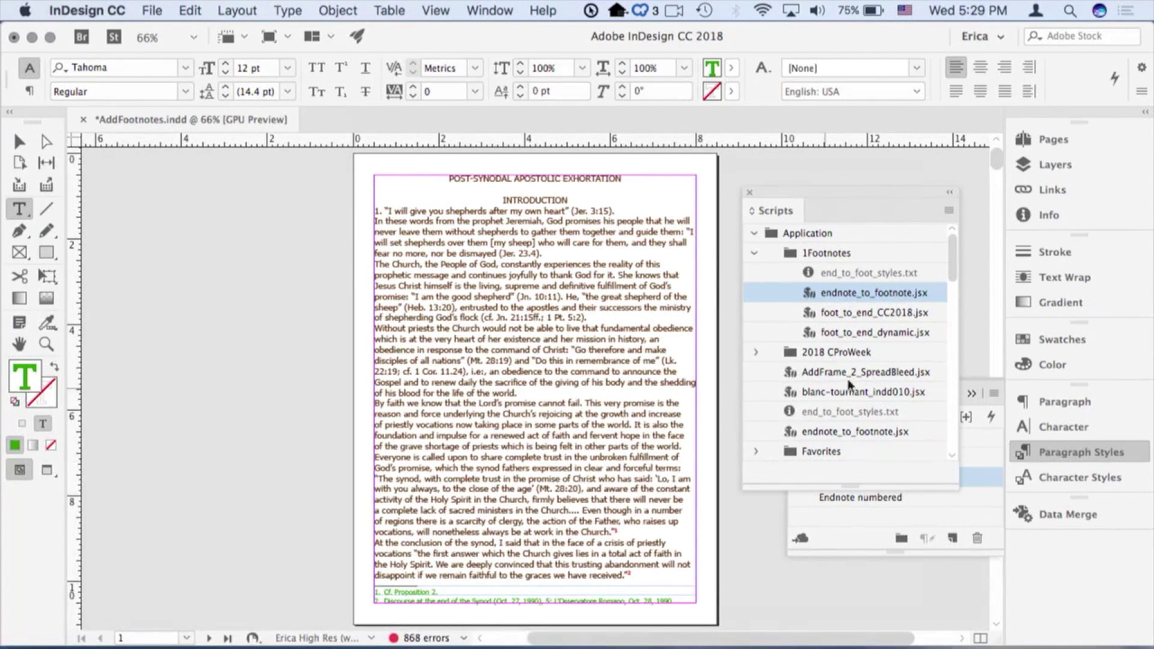
# - Convert footnotes to endnotes with foot_to_end_CC2018.jsx and export a reflowable EPUB, AddFootnotes.epub
pyautogui.click(879, 314)
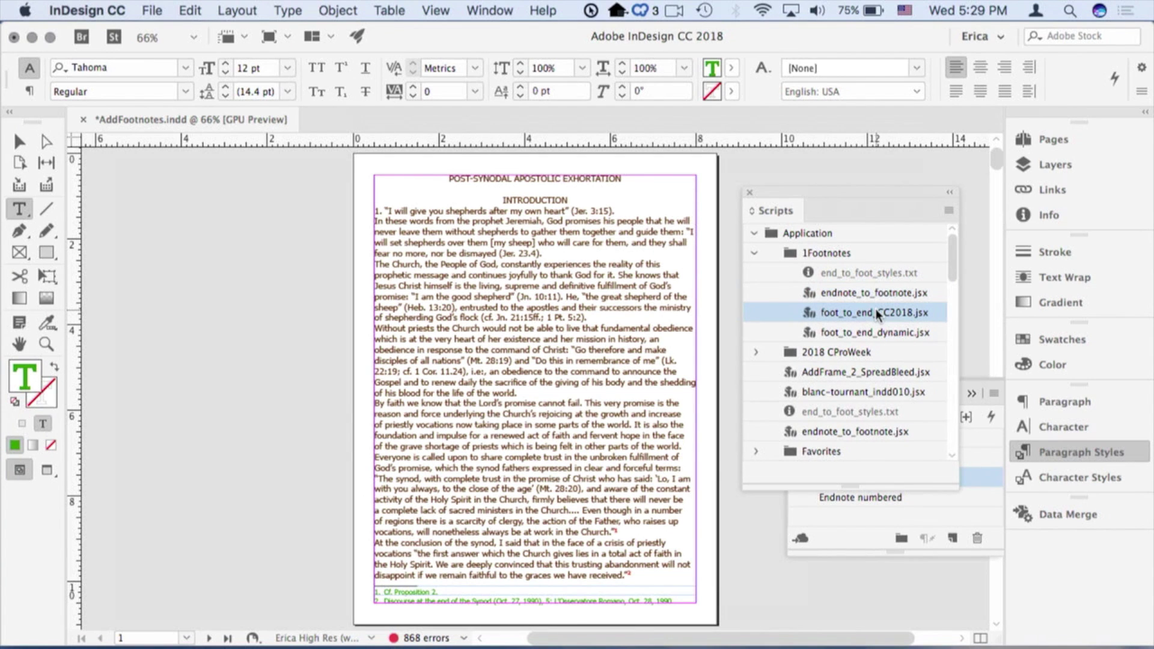
pyautogui.doubleClick(879, 314)
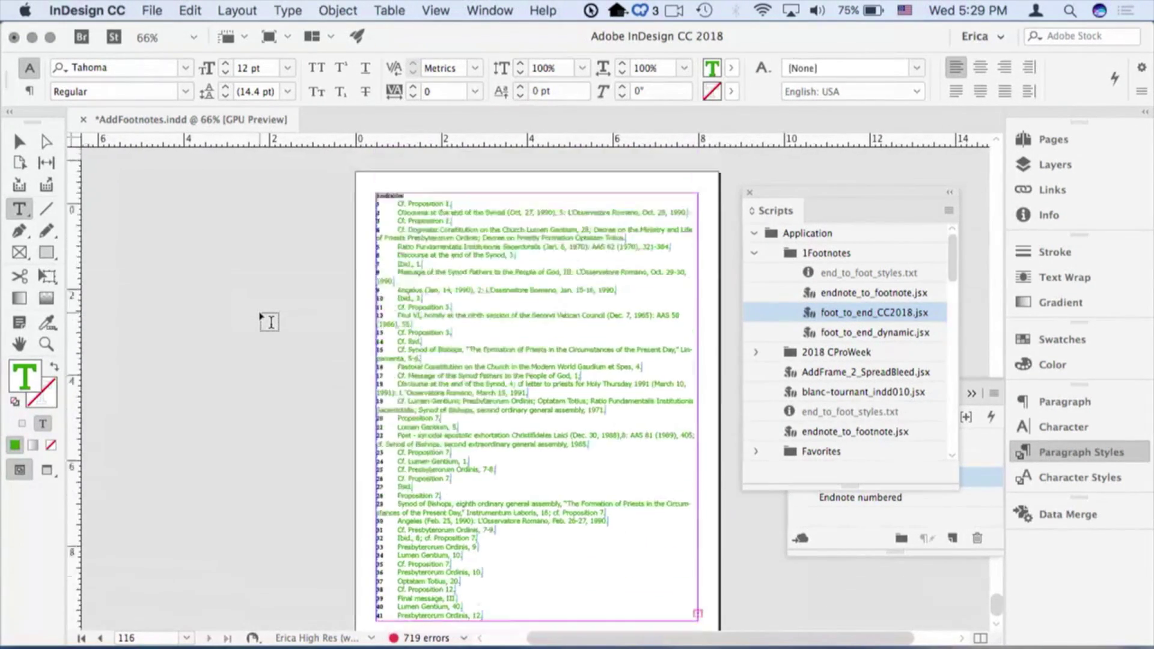
pyautogui.press('super+e')
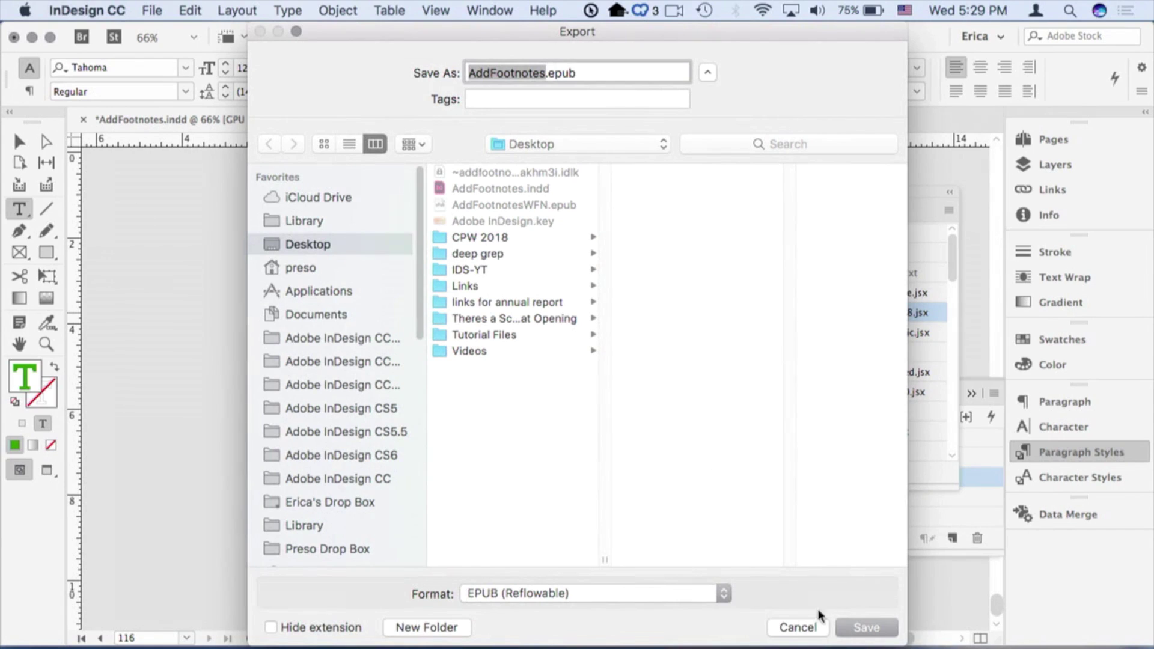
pyautogui.click(865, 632)
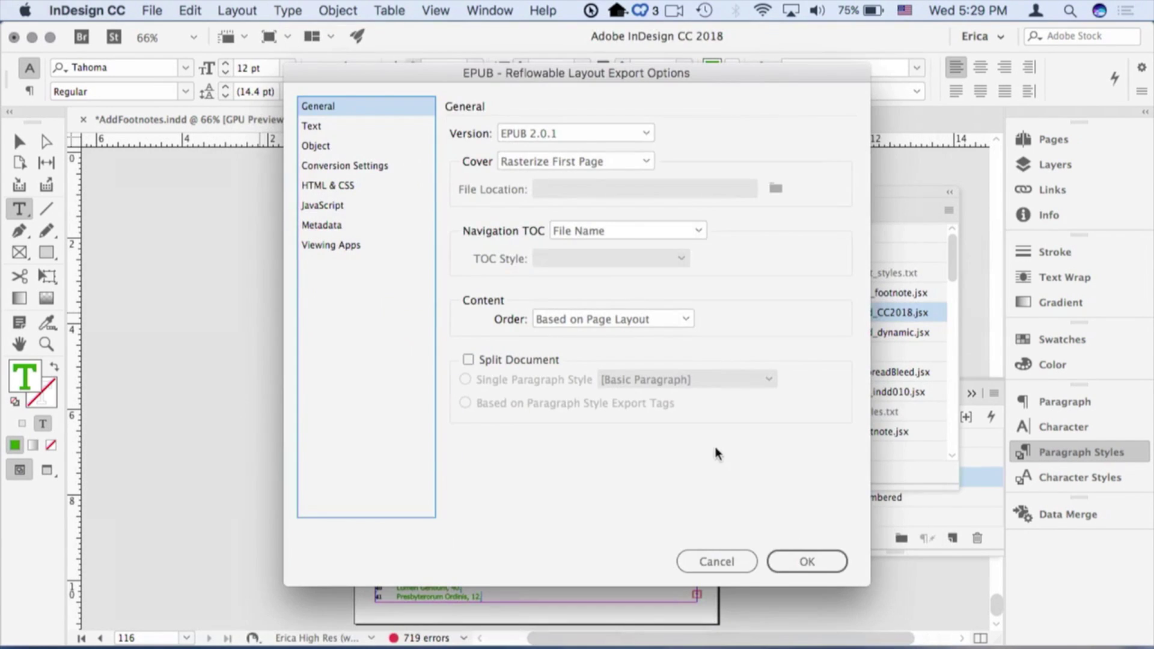
pyautogui.click(787, 558)
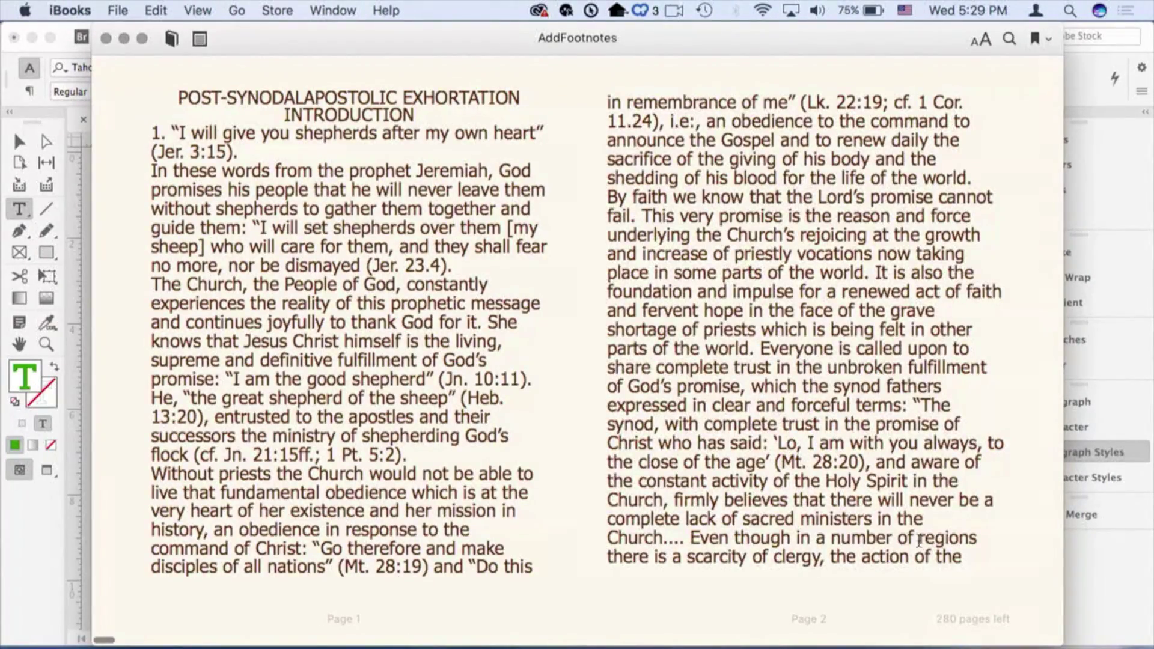
# - Follow note reference 2 to the Endnotes on page 271 and link back to page 3
pyautogui.press('Right')
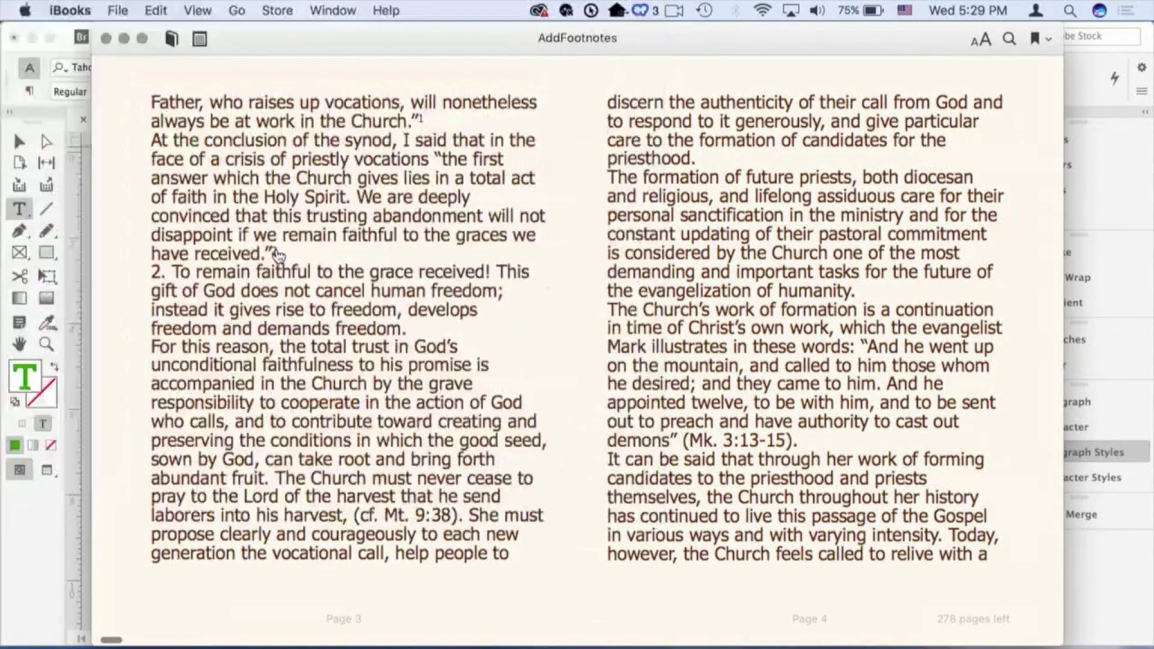
pyautogui.click(277, 251)
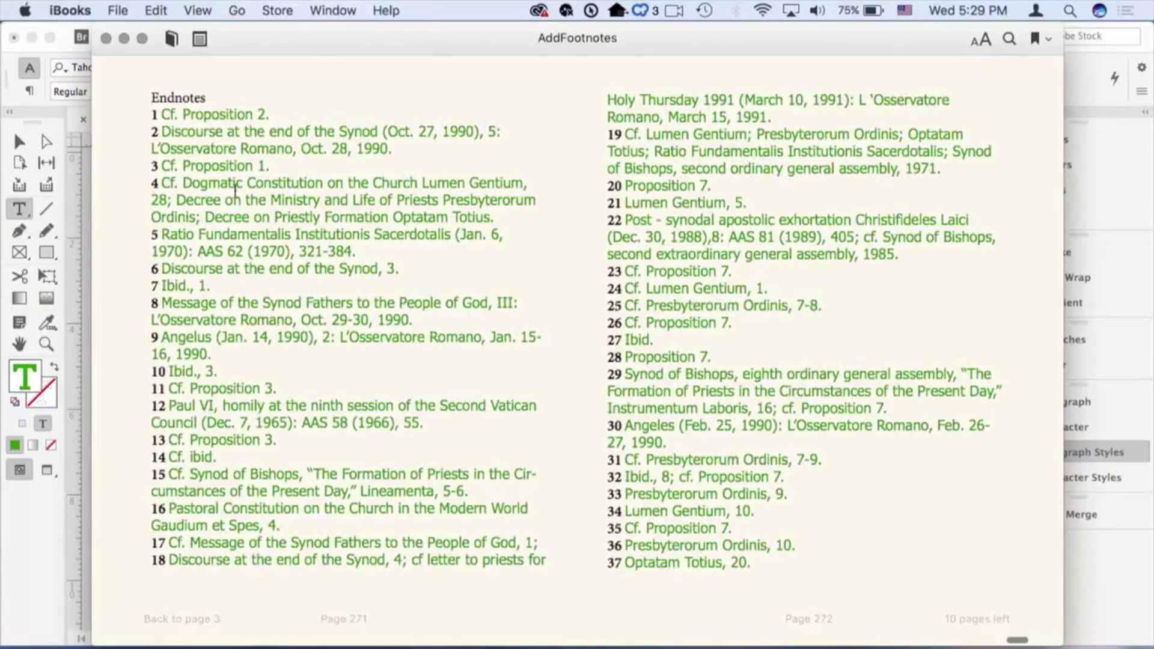
pyautogui.click(156, 133)
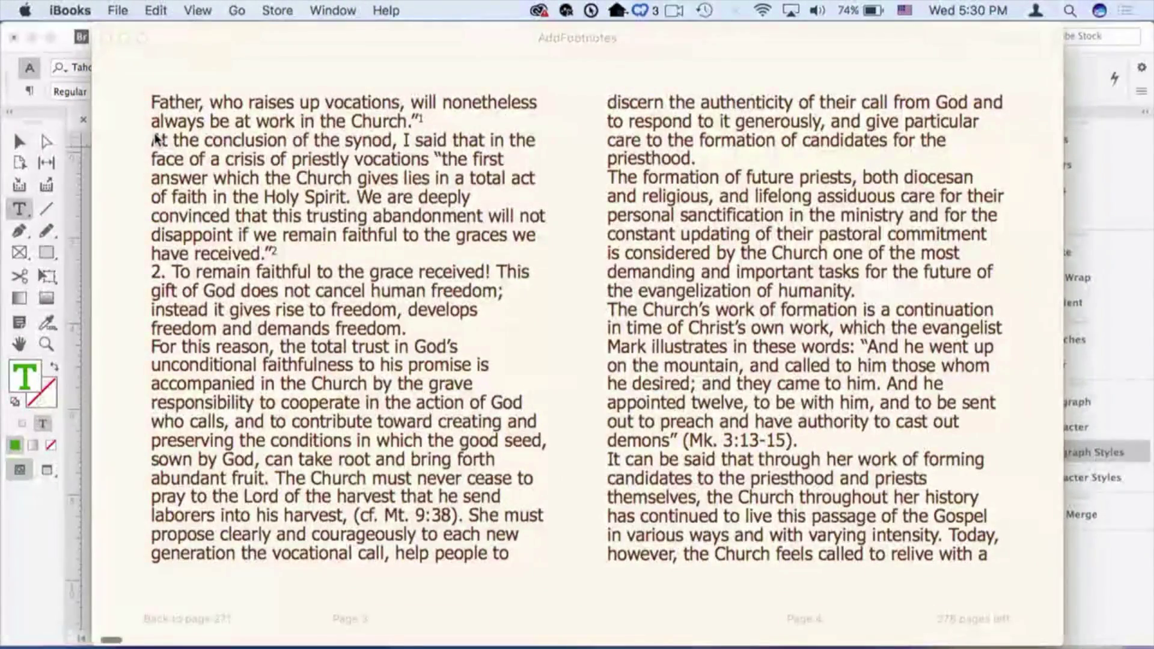